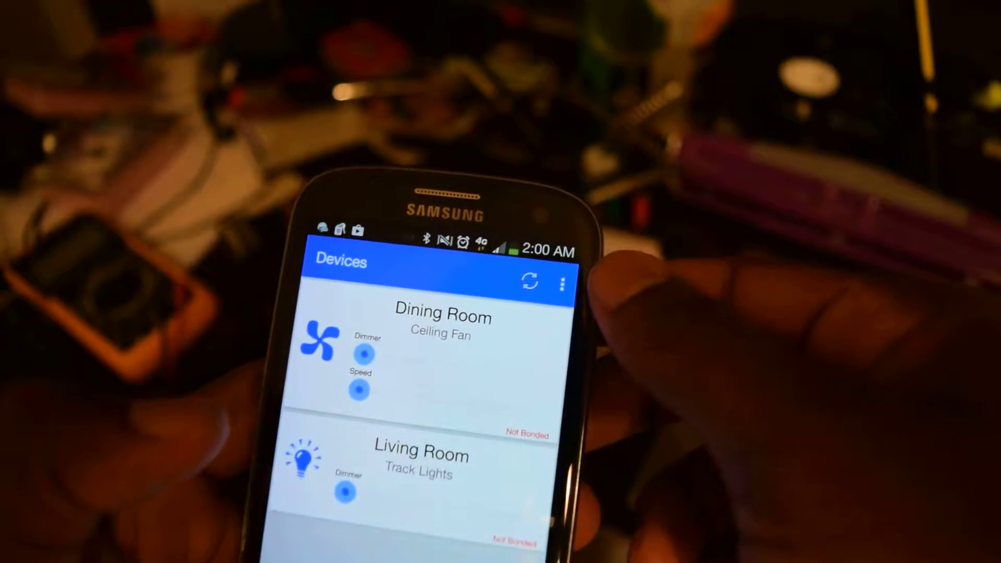
# Switch on the Living Room track lights, raise their brightness, and max the Dining Room fan speed
pyautogui.click(522, 267)
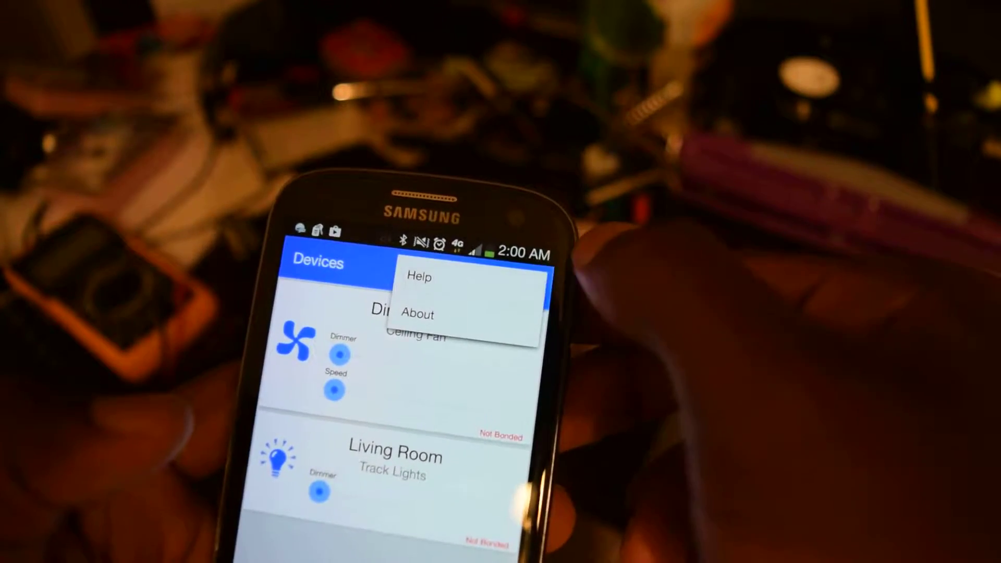
pyautogui.click(551, 277)
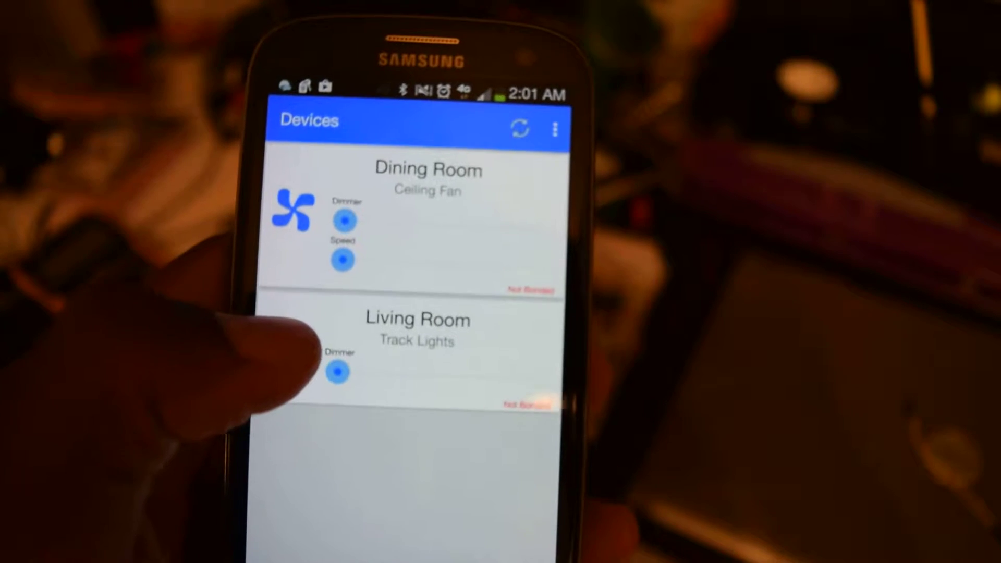
pyautogui.click(294, 332)
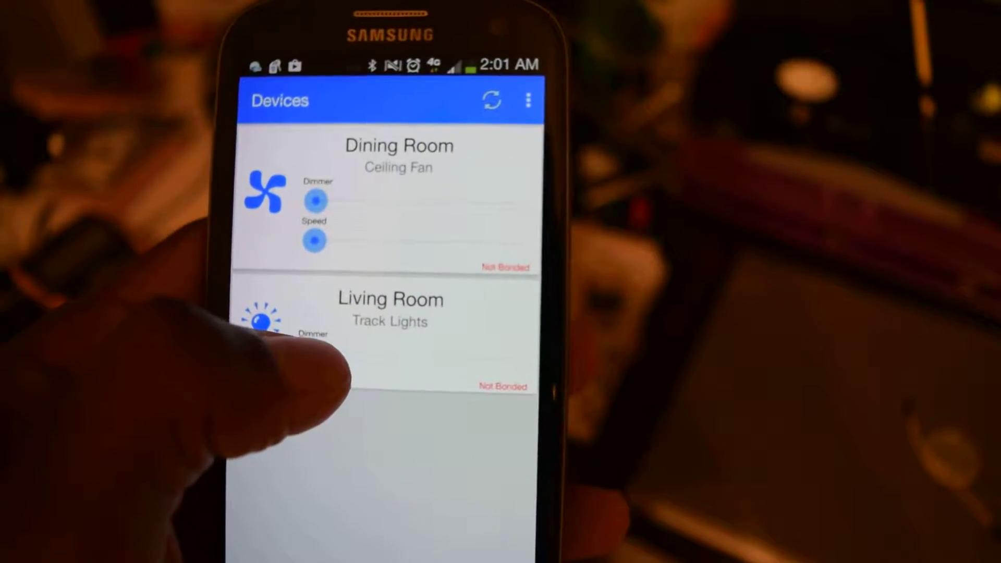
pyautogui.moveTo(328, 359); pyautogui.dragTo(364, 360)
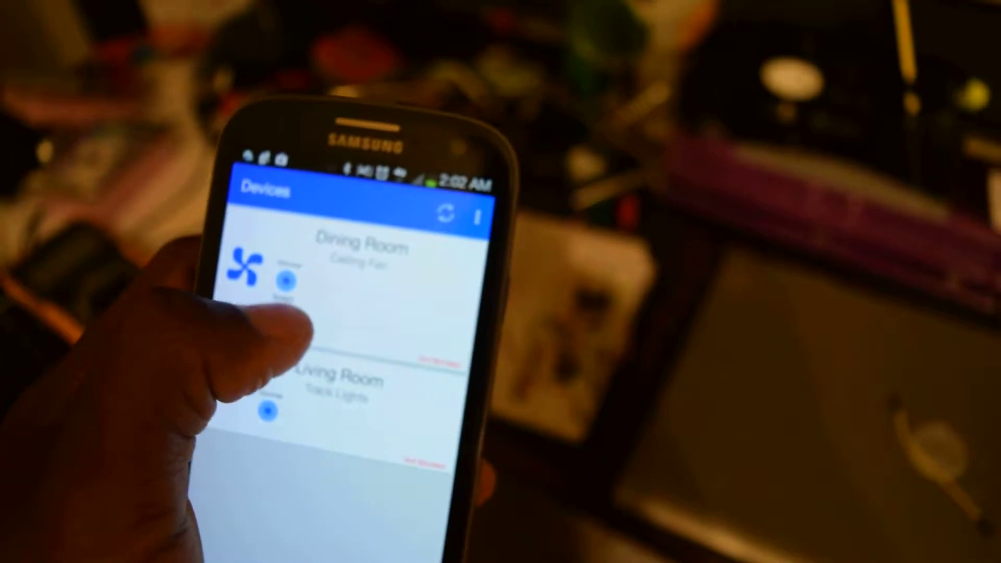
pyautogui.moveTo(344, 336); pyautogui.dragTo(398, 344)
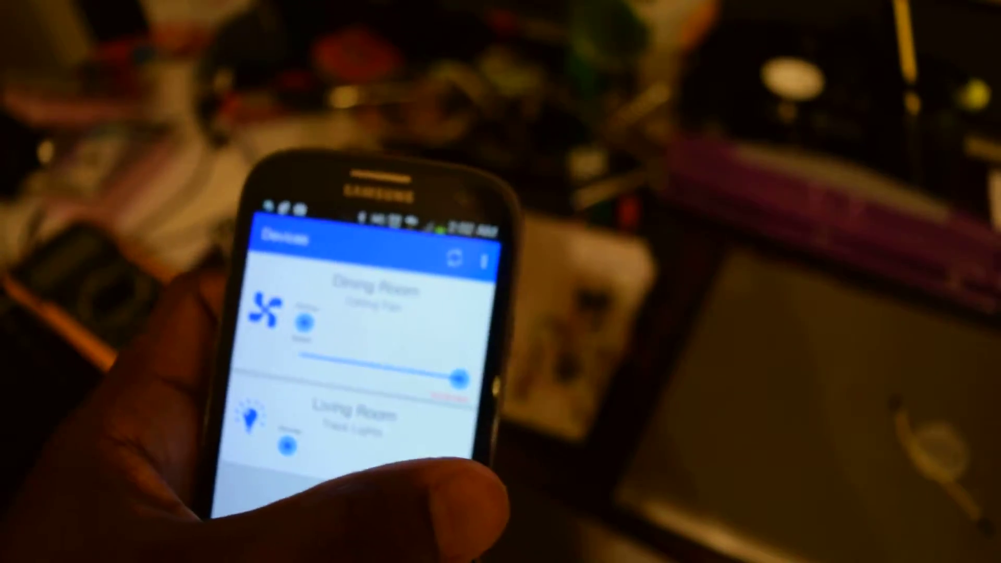